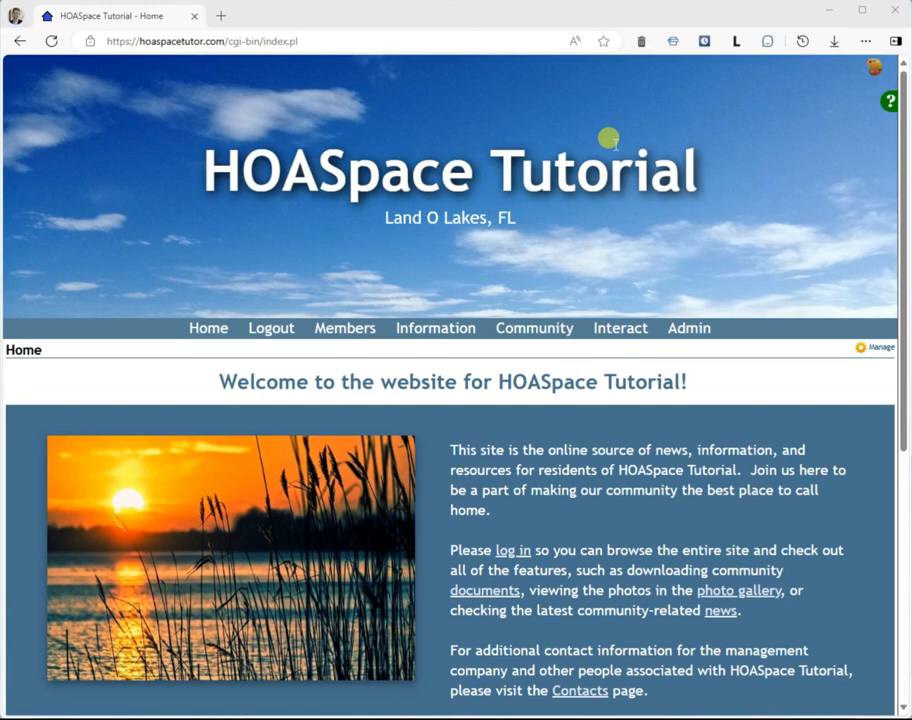
Look over the home page from its welcome text to the link sections and open it for editing
scroll(562, 366, down, 3)
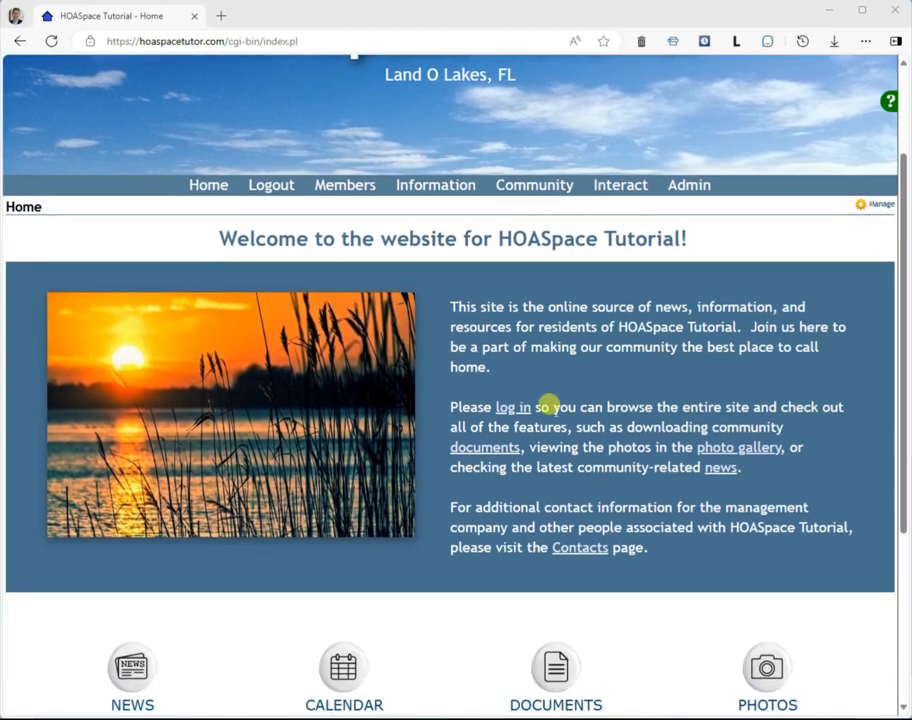
scroll(489, 489, down, 4)
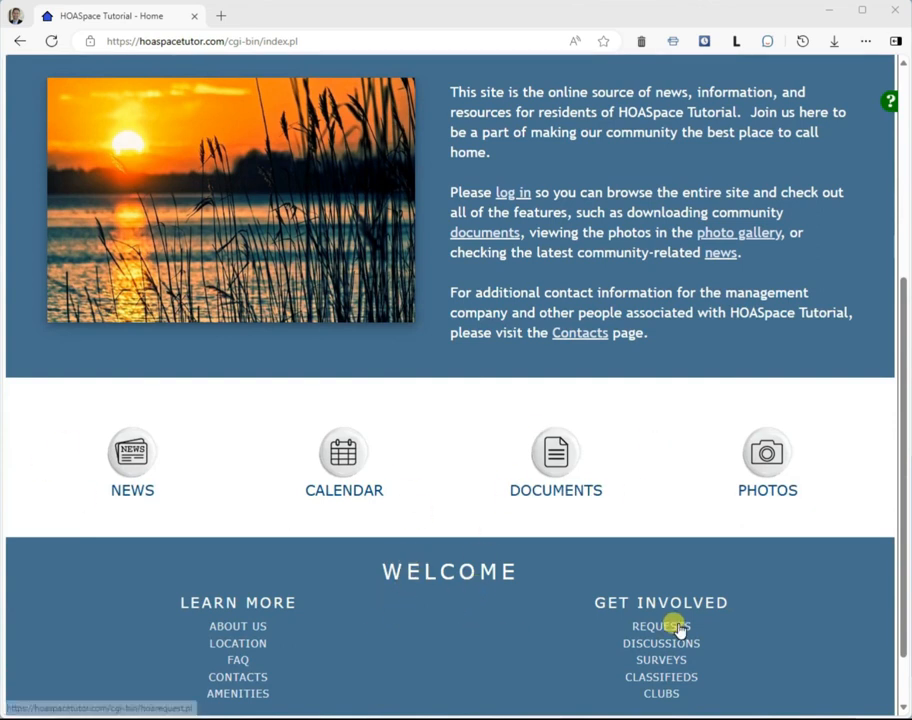
scroll(634, 580, up, 5)
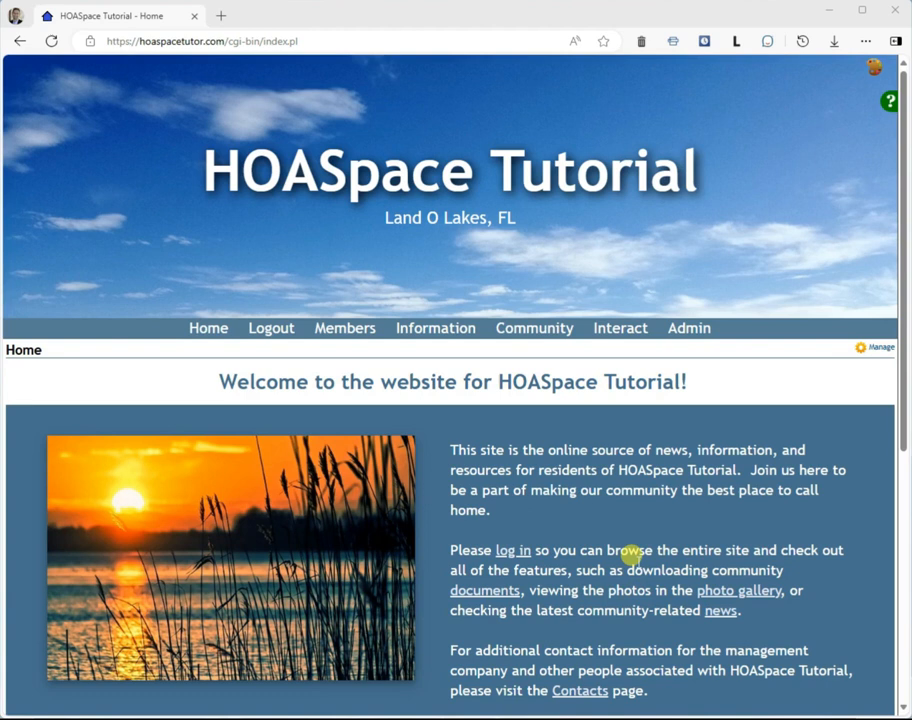
click(877, 351)
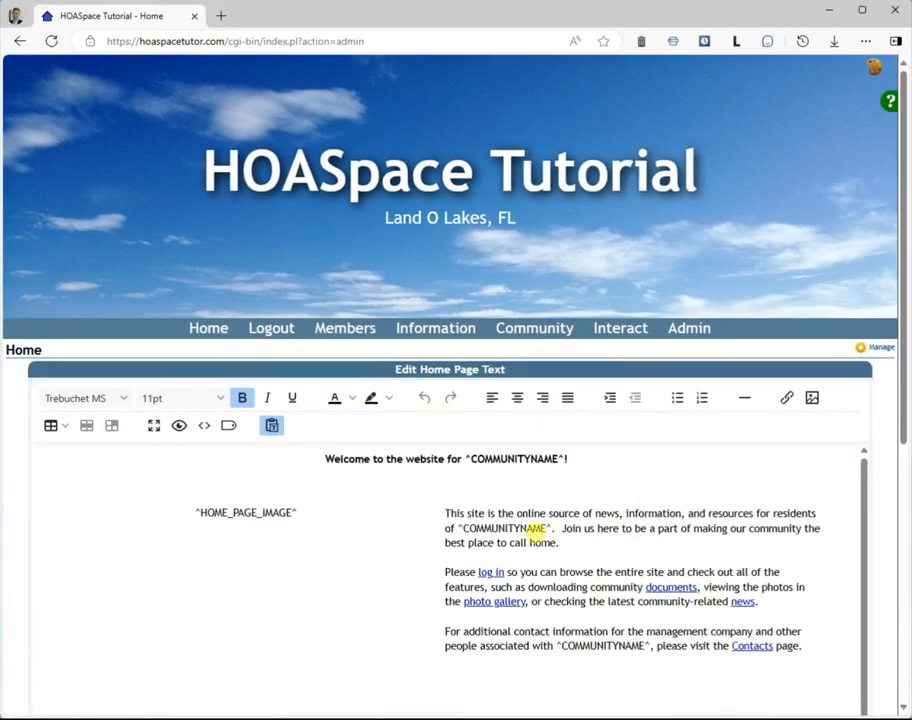
click(322, 549)
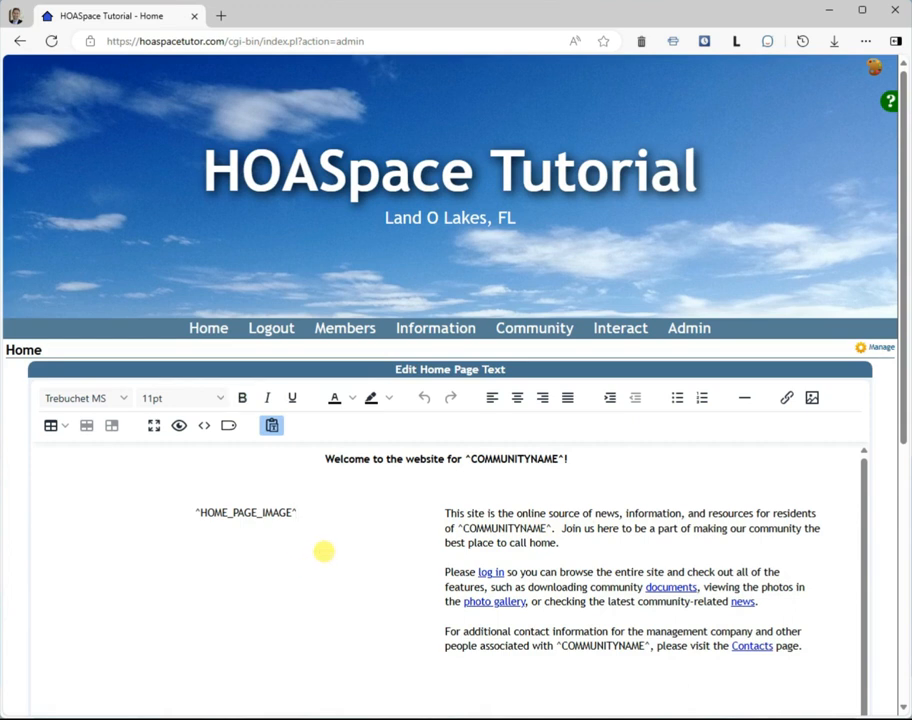
key(ctrl+a)
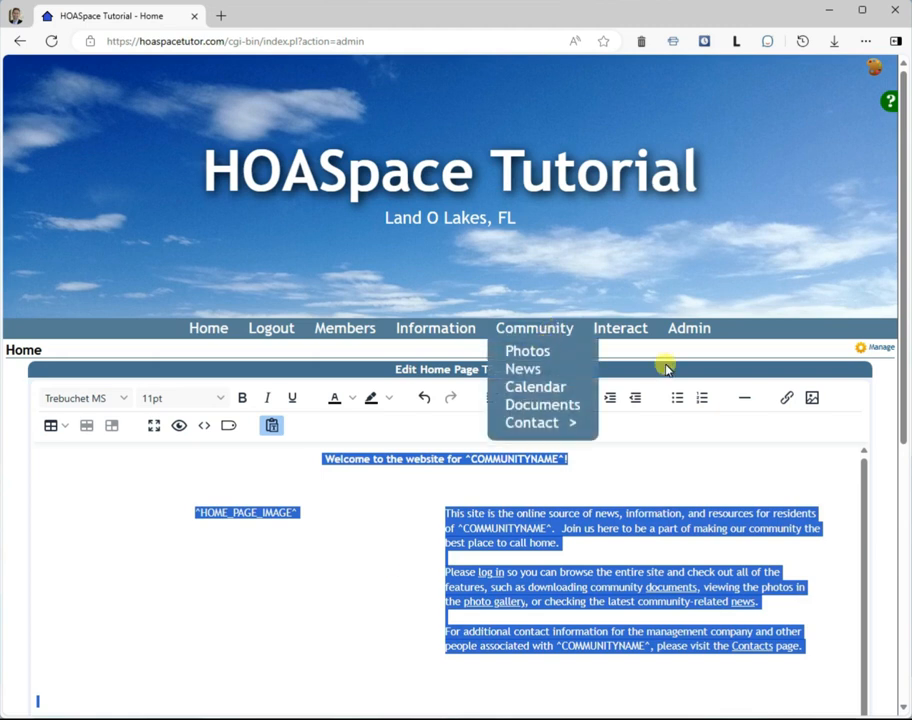
click(745, 355)
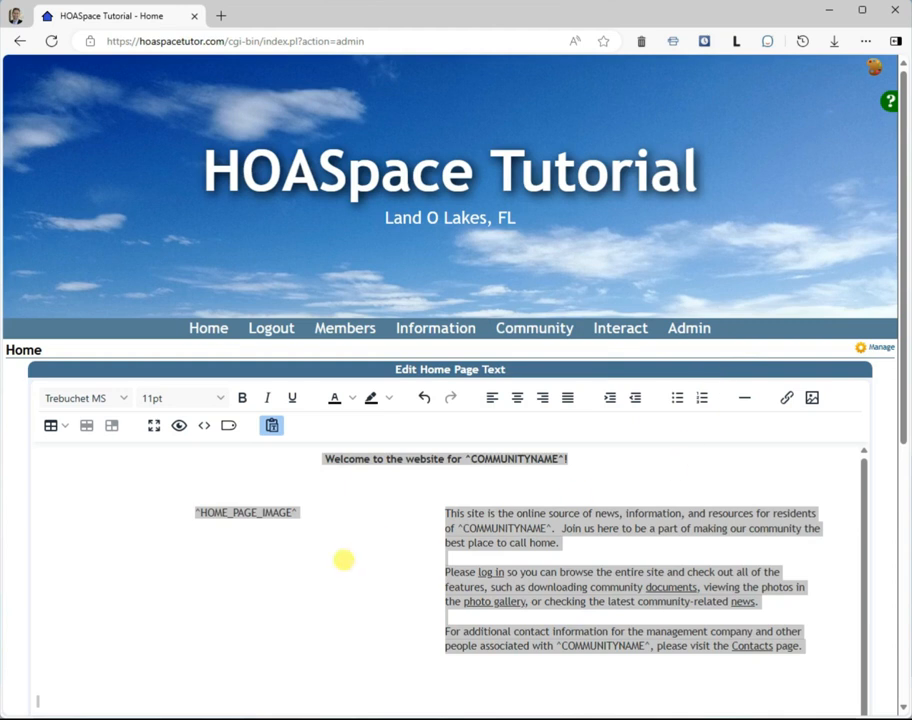
click(347, 558)
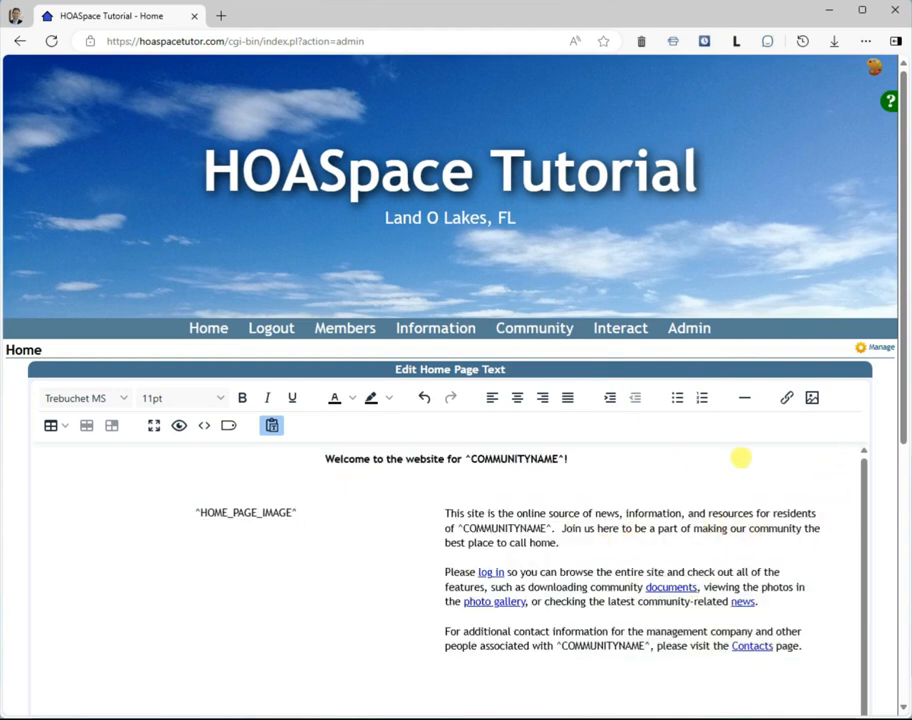
Open the home page editor's advanced features and copy the home page to File Manager
scroll(740, 460, down, 10)
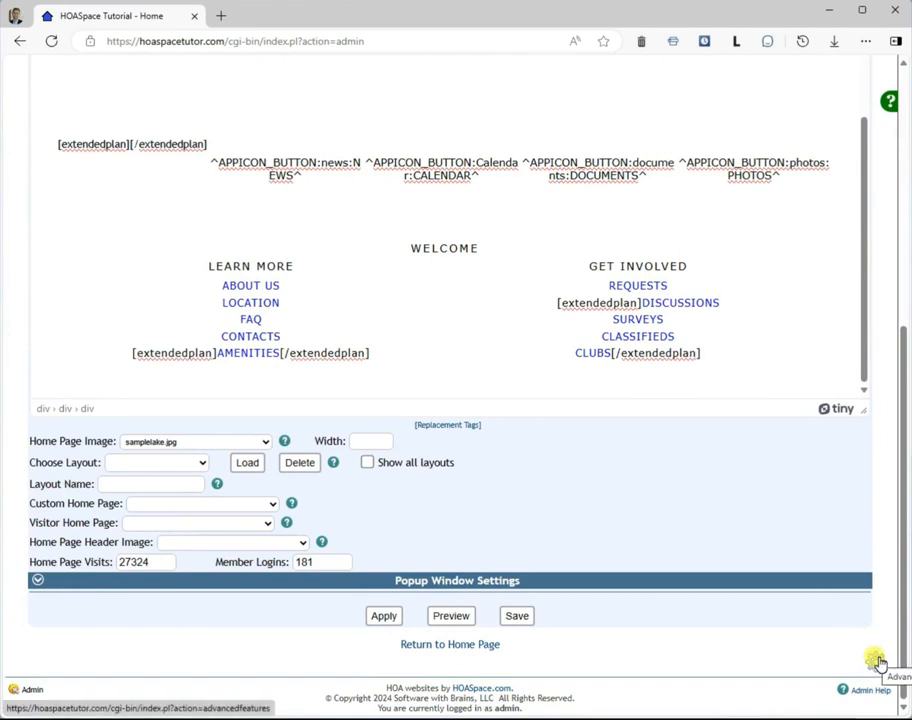
click(876, 660)
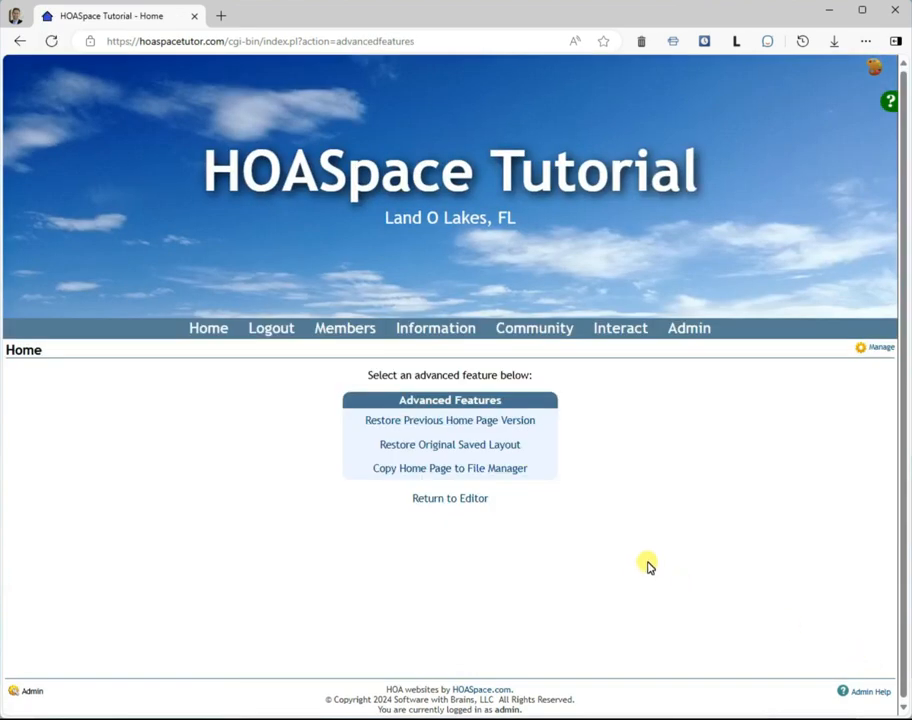
click(382, 476)
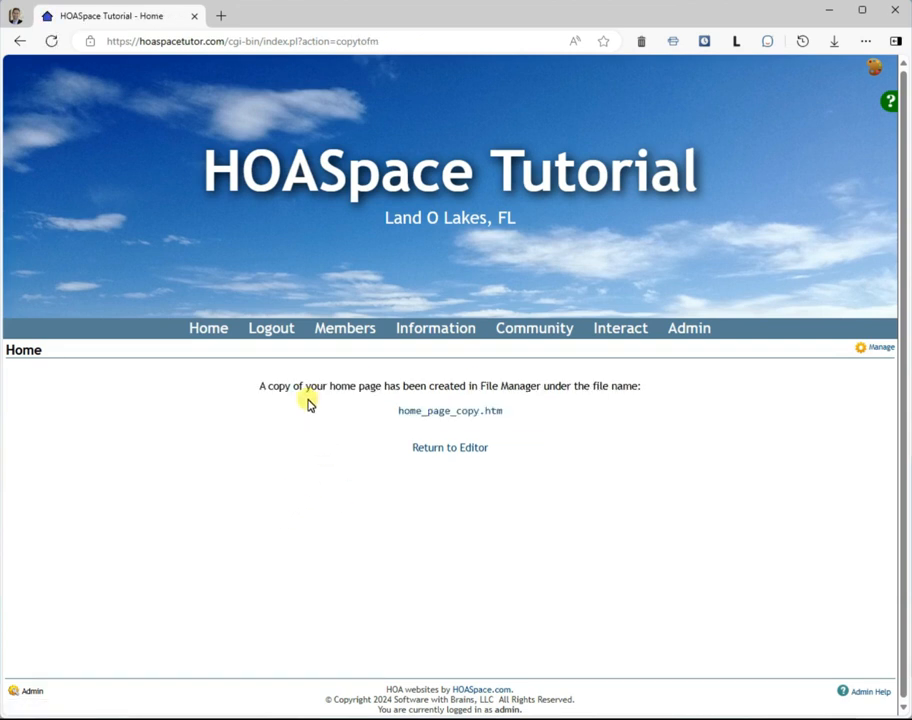
Open home_page_copy.htm for editing and review its content and file name
click(450, 413)
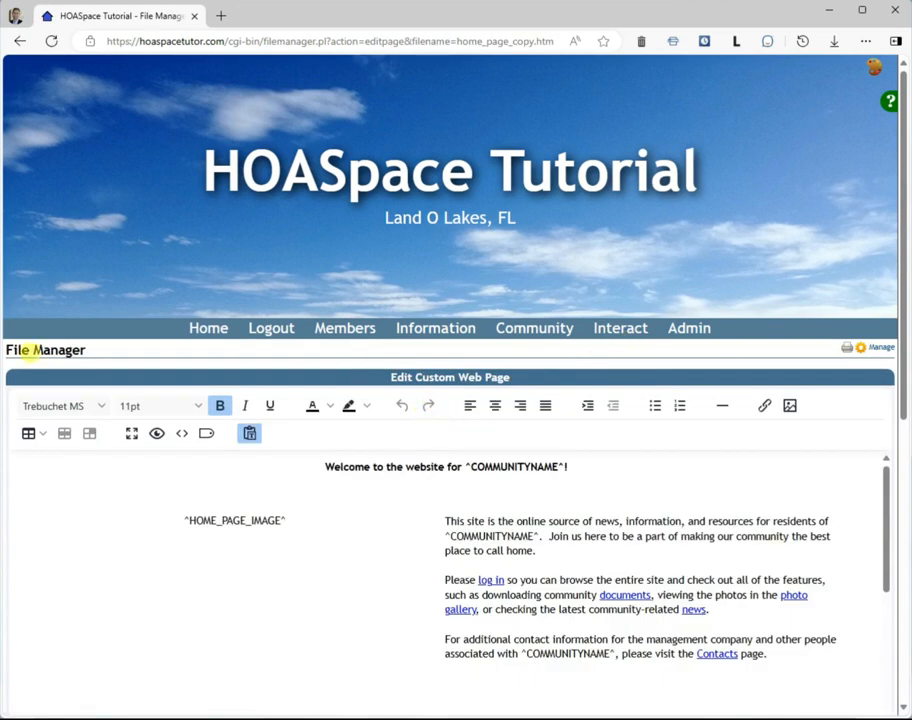
scroll(554, 501, down, 3)
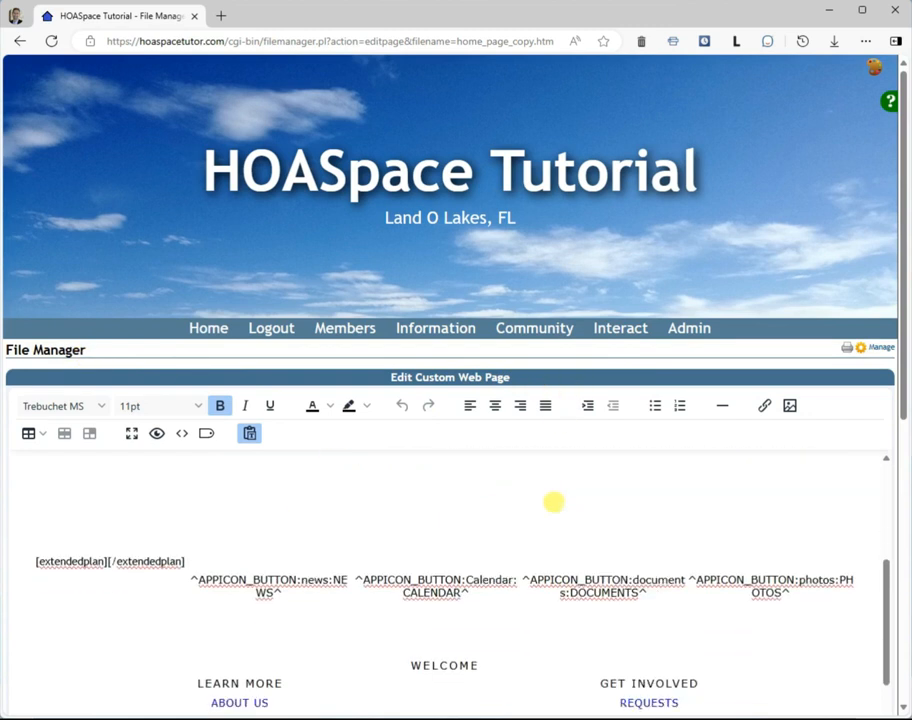
scroll(559, 503, up, 3)
scroll(566, 330, down, 3)
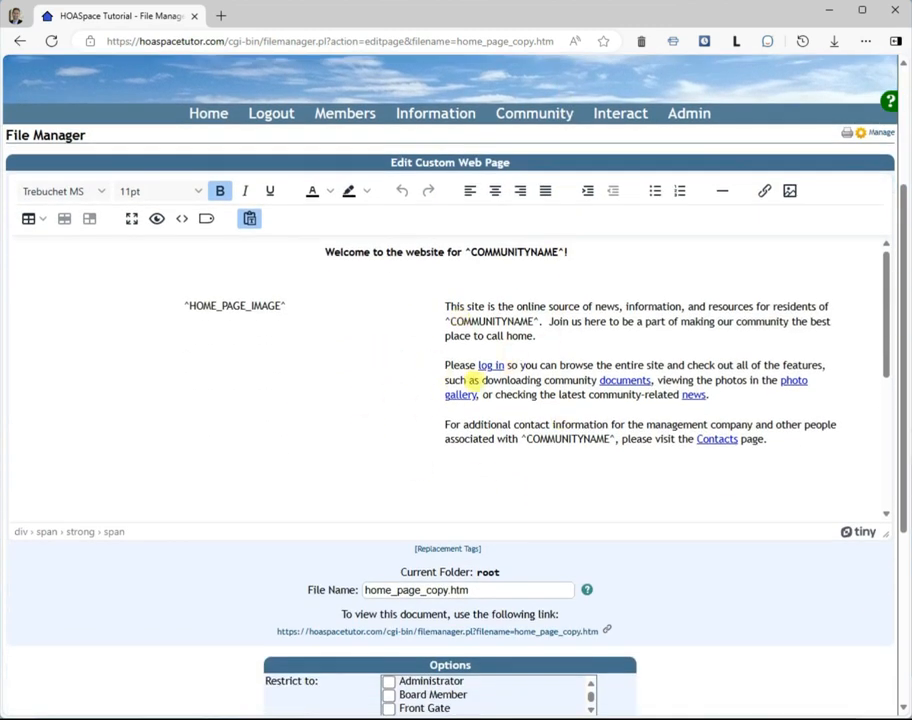
drag(468, 590, 360, 591)
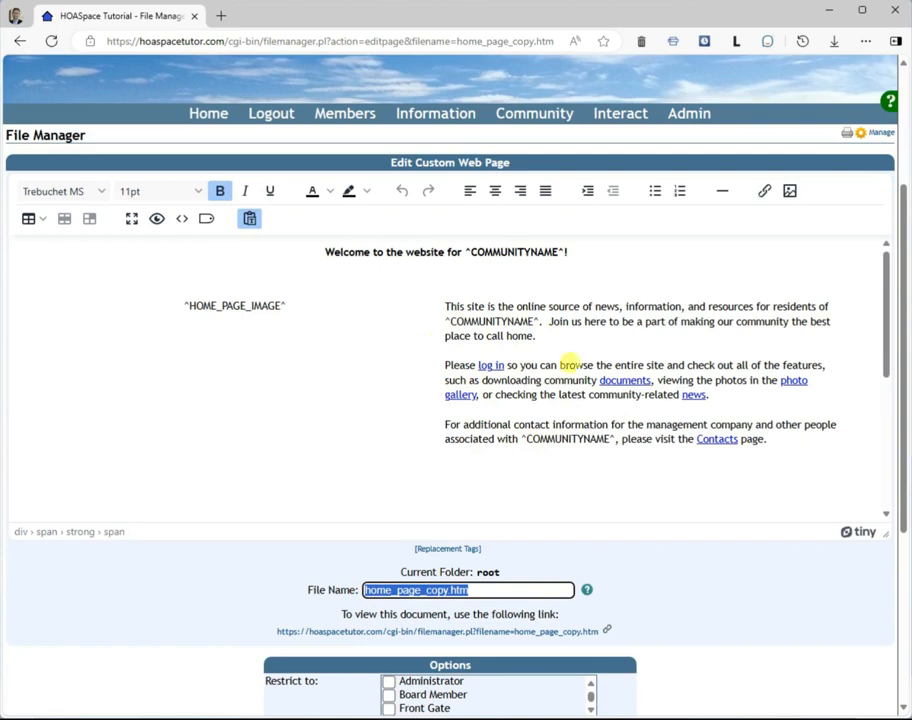
Enable copying home_page_copy.htm to the Home page layouts and save the page
scroll(620, 600, down, 3)
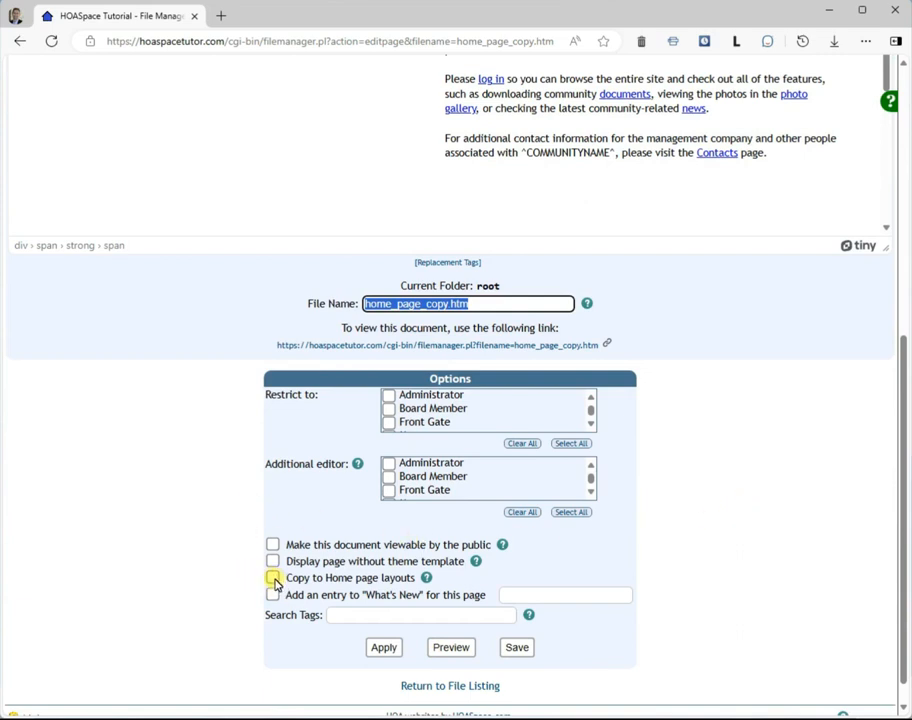
drag(278, 581, 413, 578)
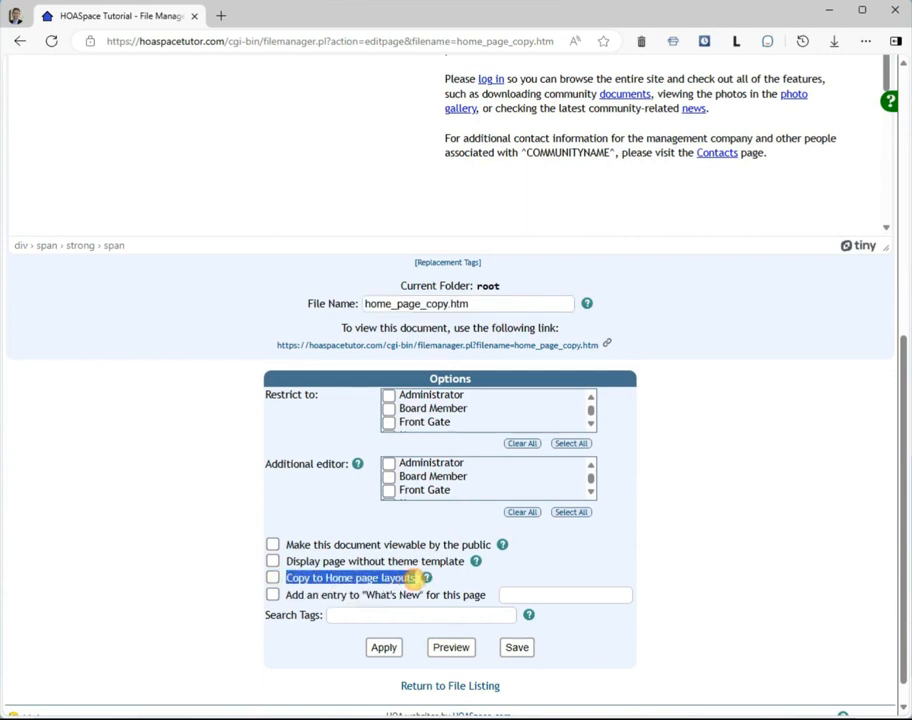
click(272, 577)
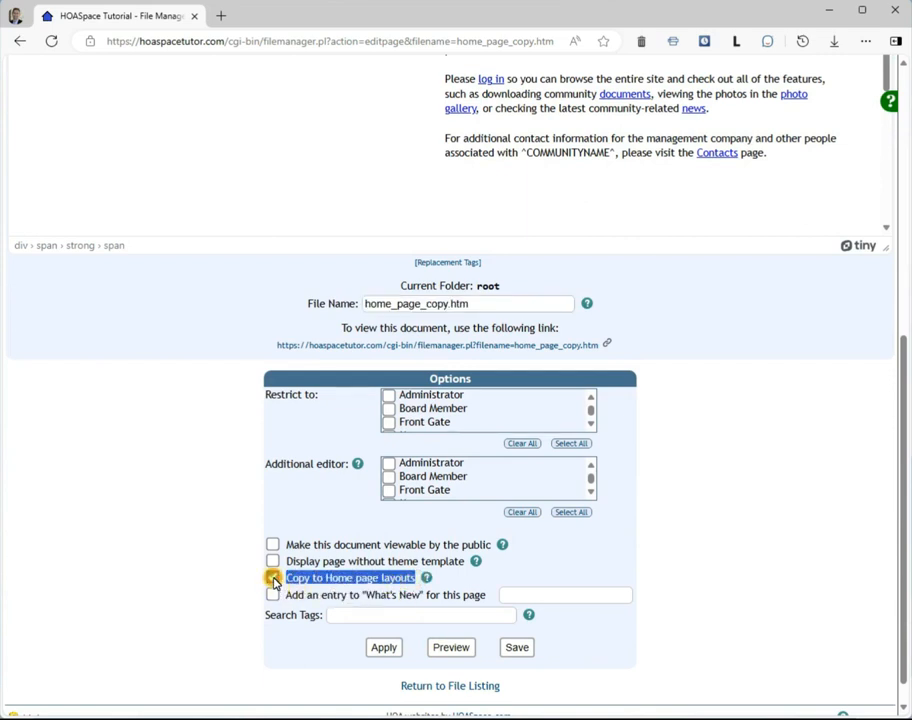
click(735, 561)
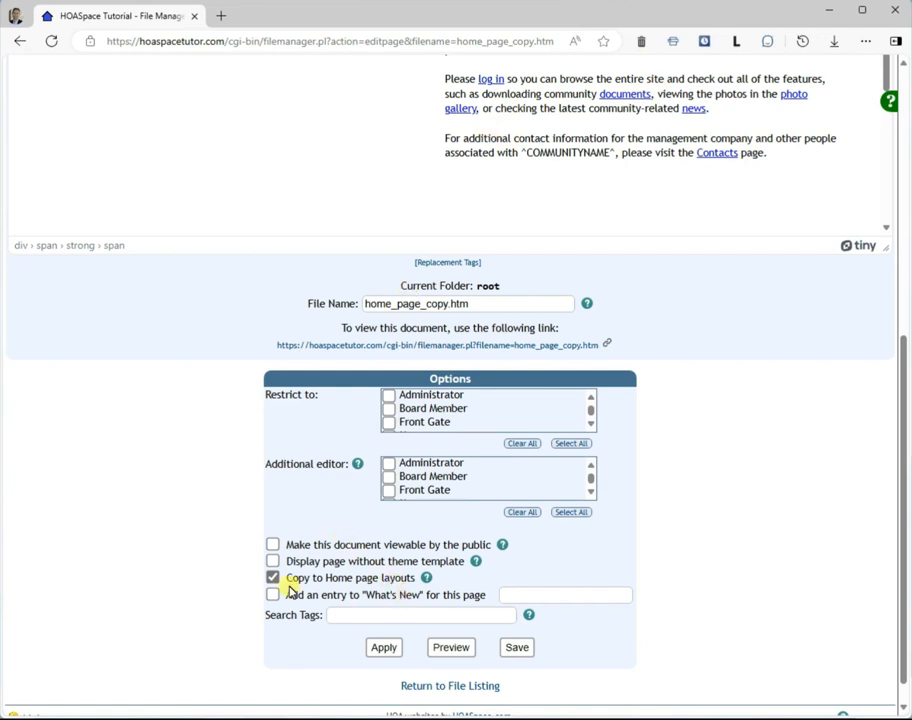
click(516, 649)
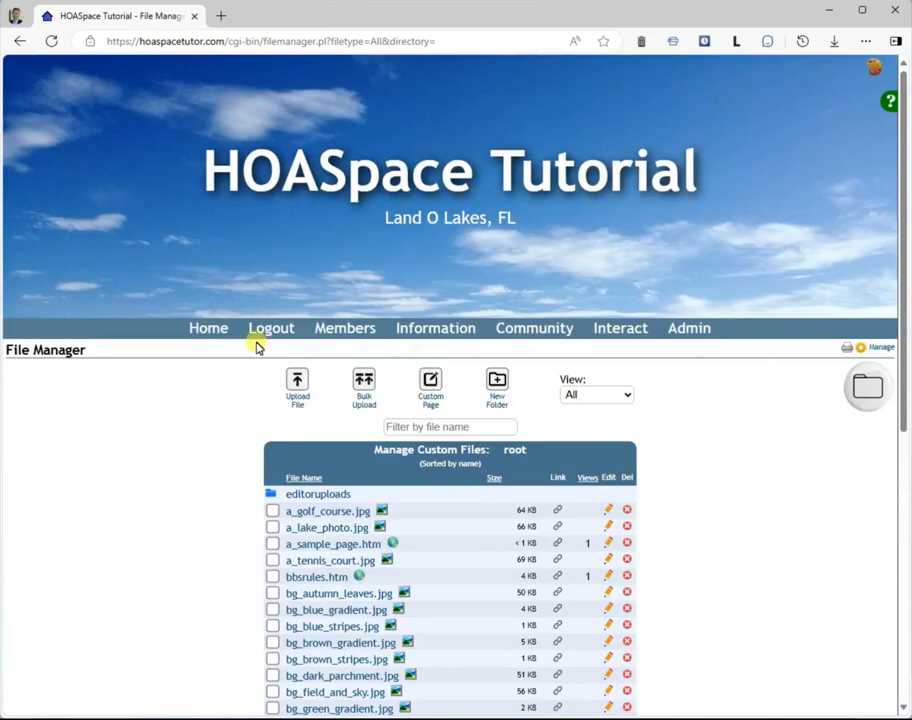
Go back to editing the home page and load the home_page_copy layout
click(212, 330)
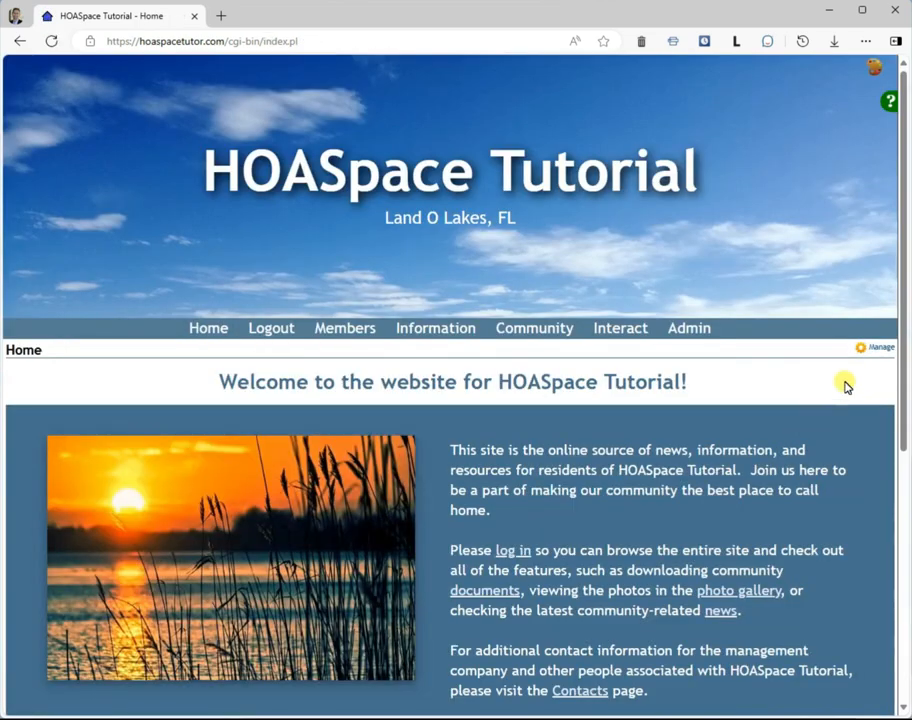
click(882, 349)
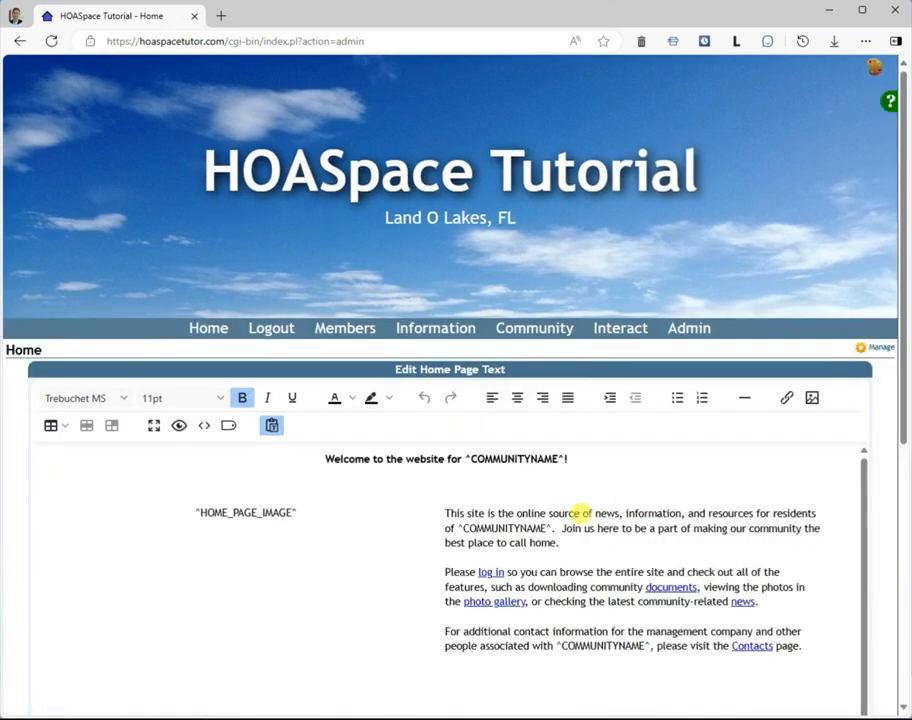
scroll(258, 360, down, 5)
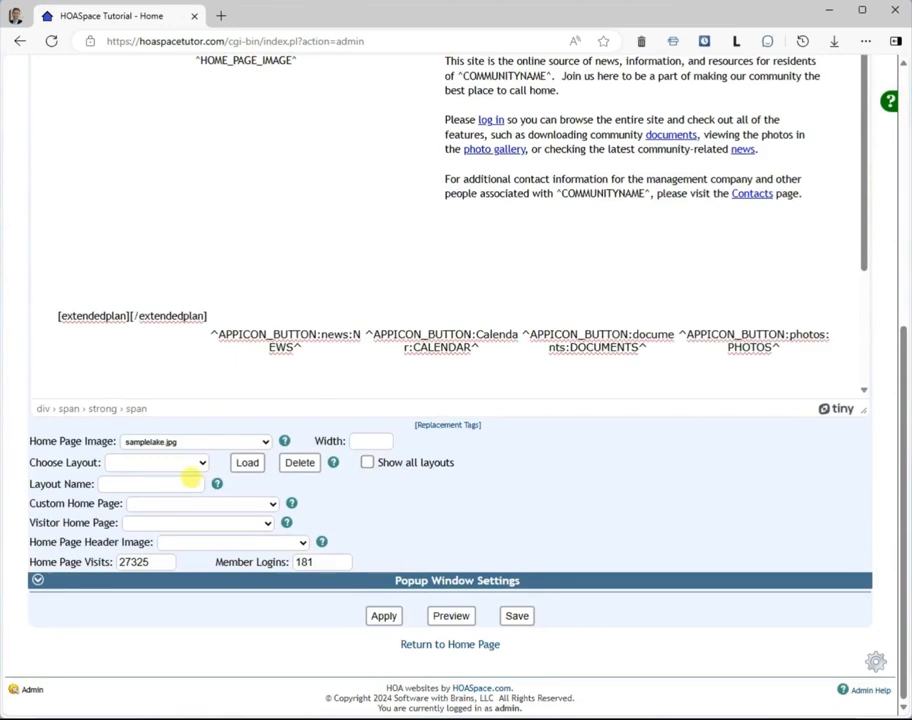
click(201, 465)
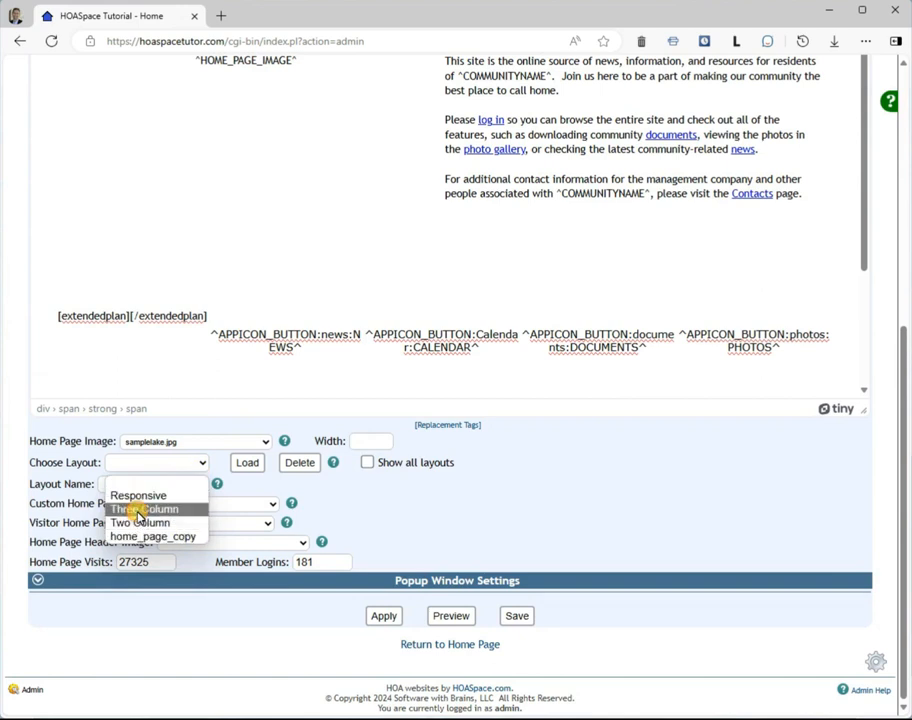
click(137, 483)
click(139, 466)
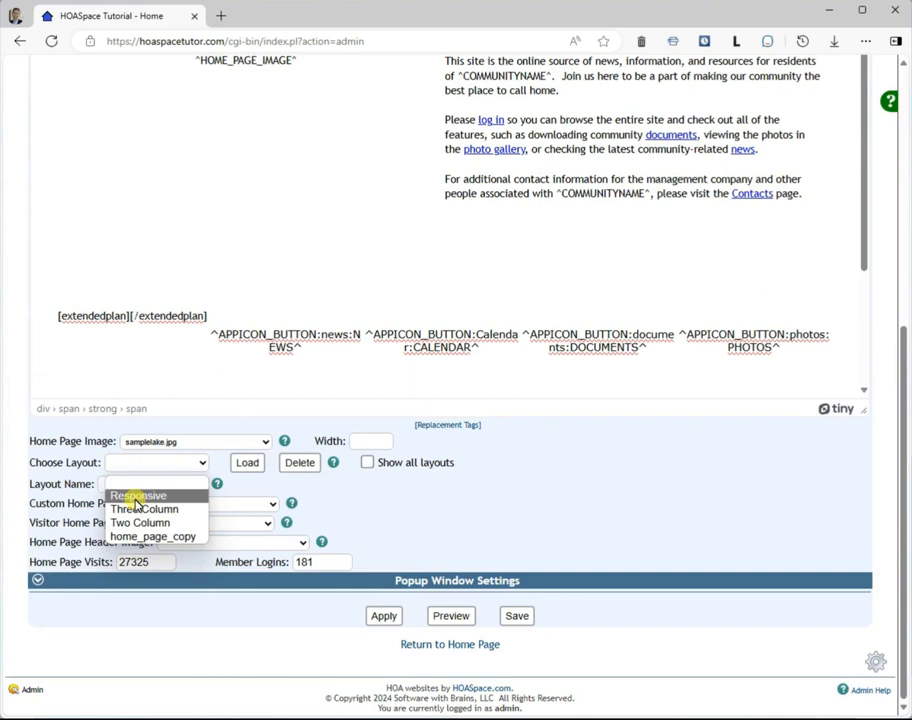
click(175, 537)
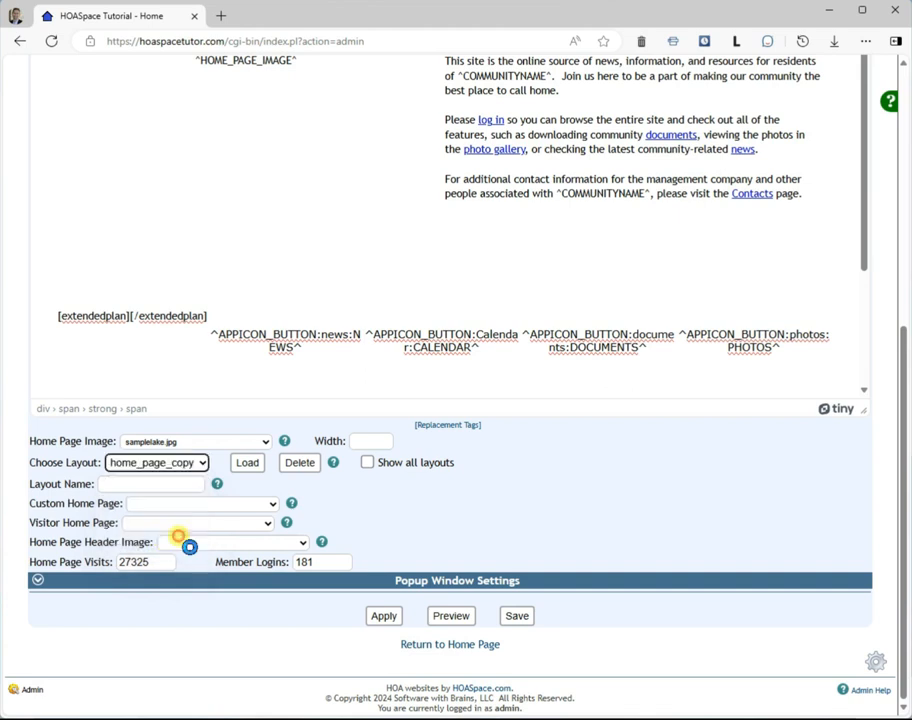
click(247, 464)
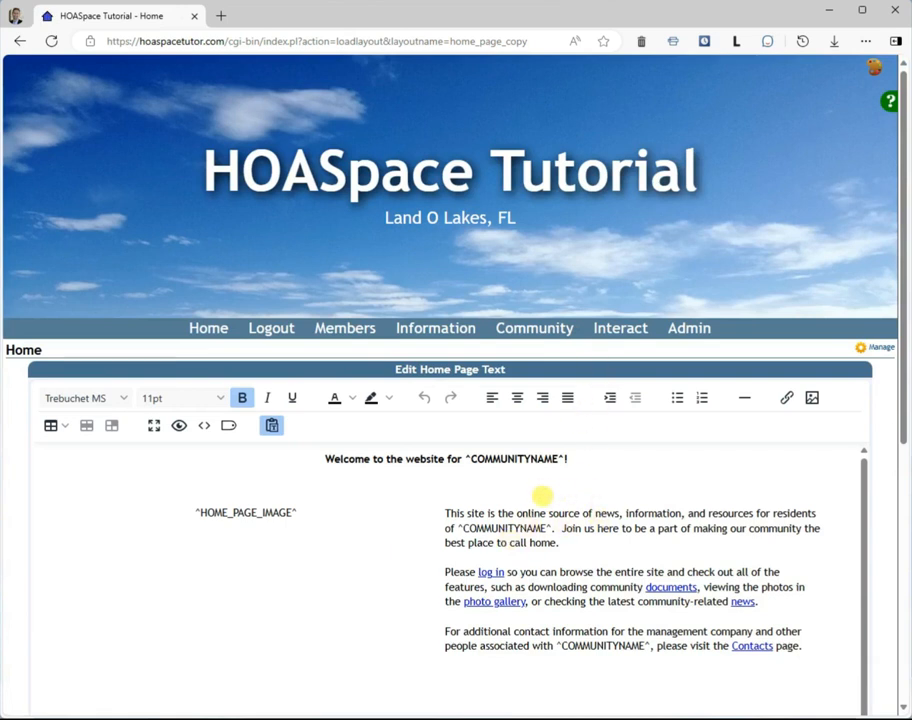
Examine the loaded layout's text and the home page settings below it
scroll(544, 472, down, 2)
scroll(541, 483, up, 2)
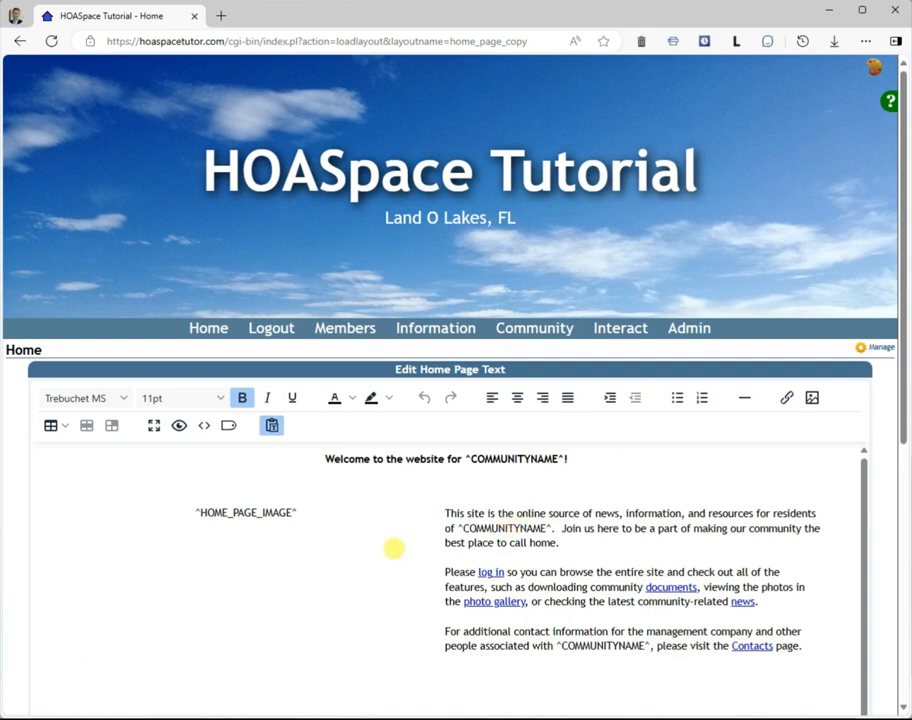
scroll(482, 297, down, 2)
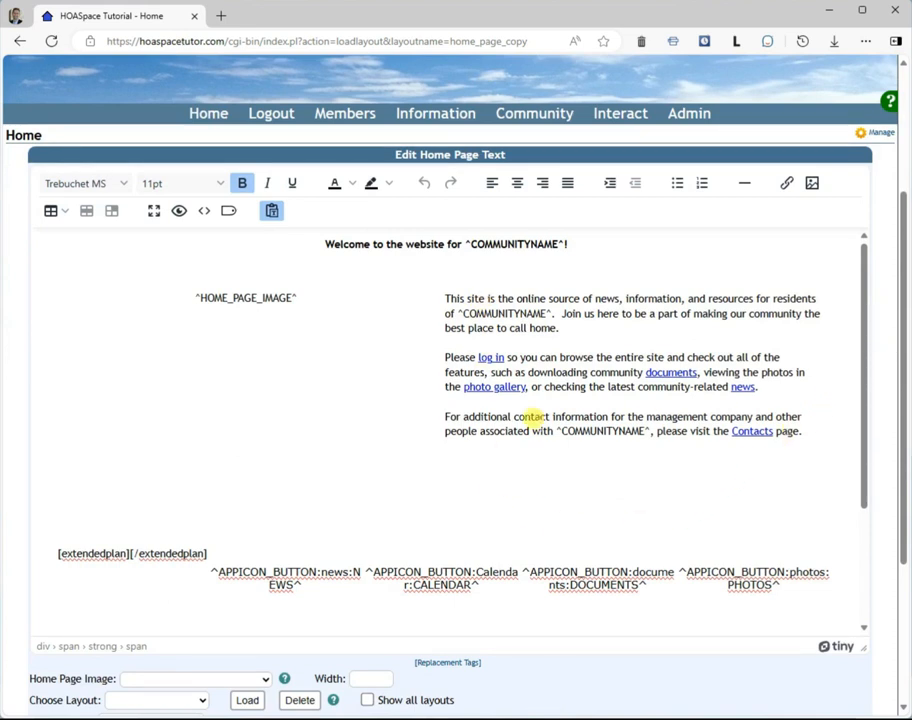
scroll(533, 416, down, 5)
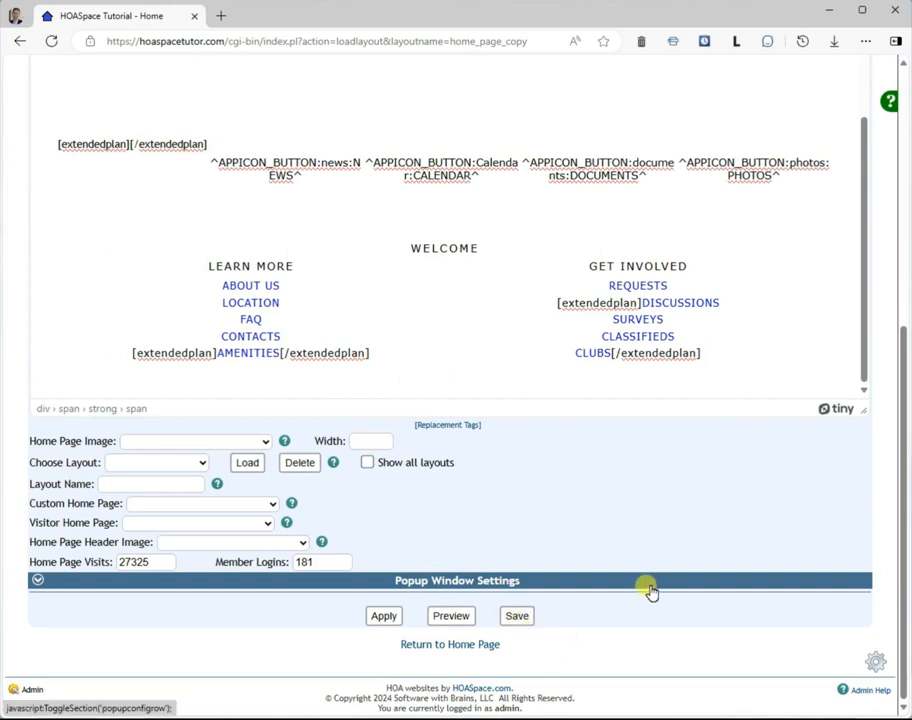
scroll(645, 590, up, 5)
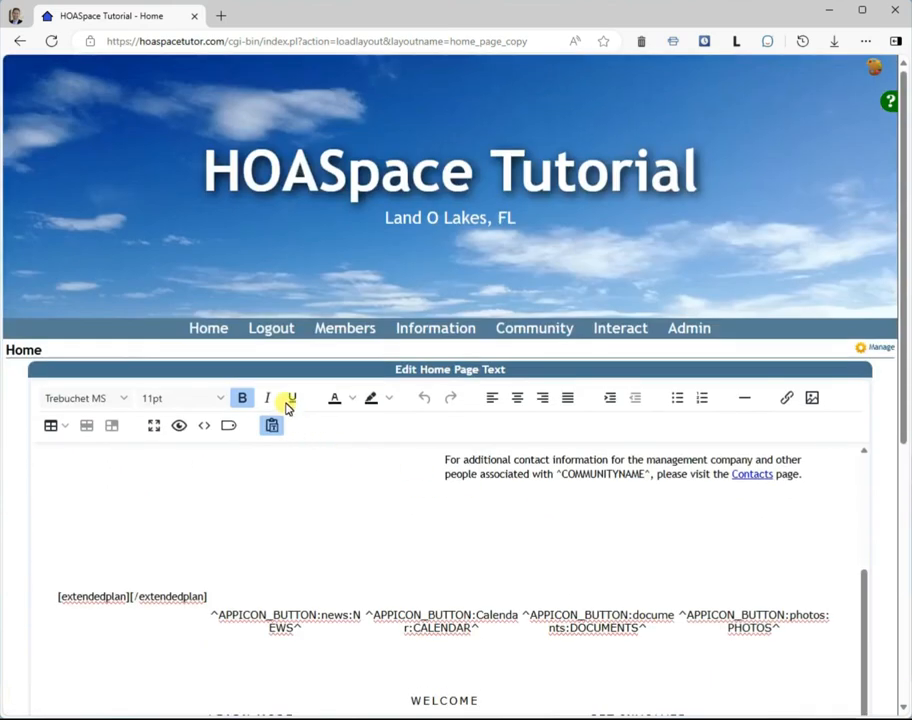
Leave the editor without saving and look over the live home page down to its footer
click(205, 330)
mouse_move(540, 330)
scroll(583, 452, down, 4)
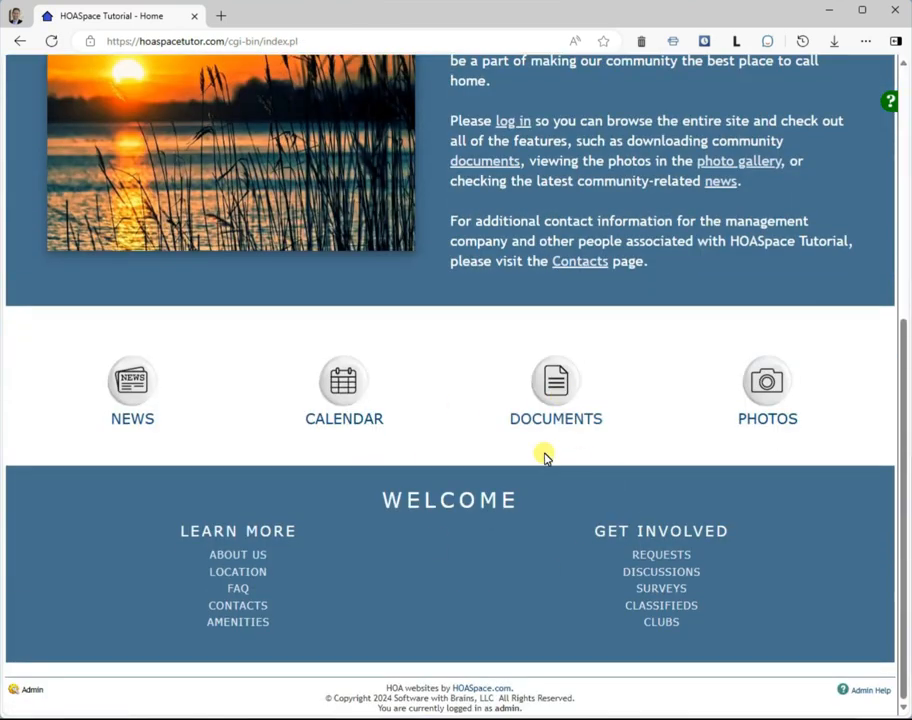
scroll(545, 458, up, 4)
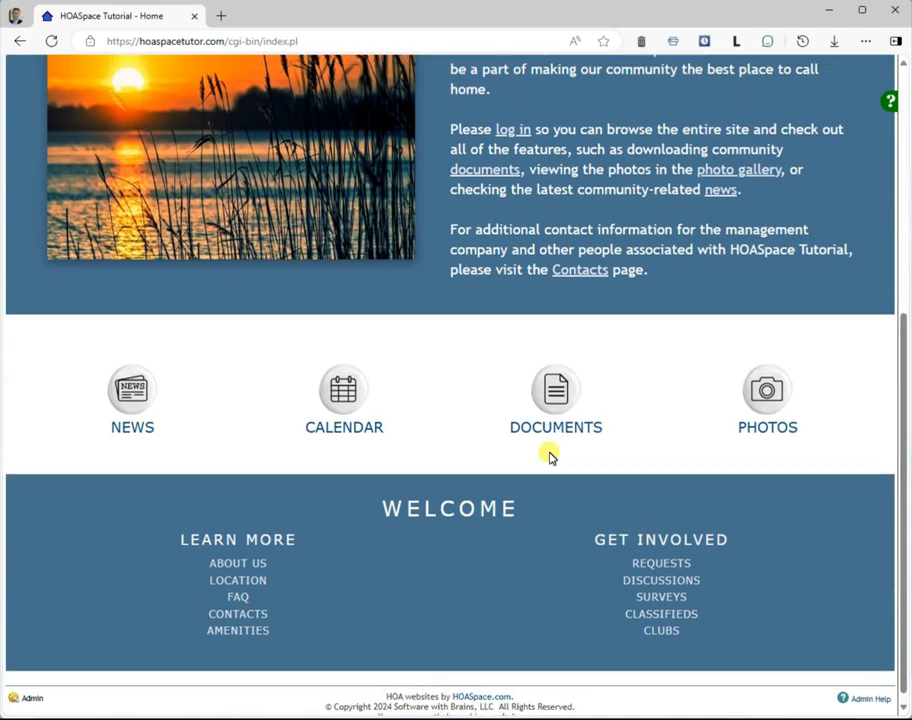